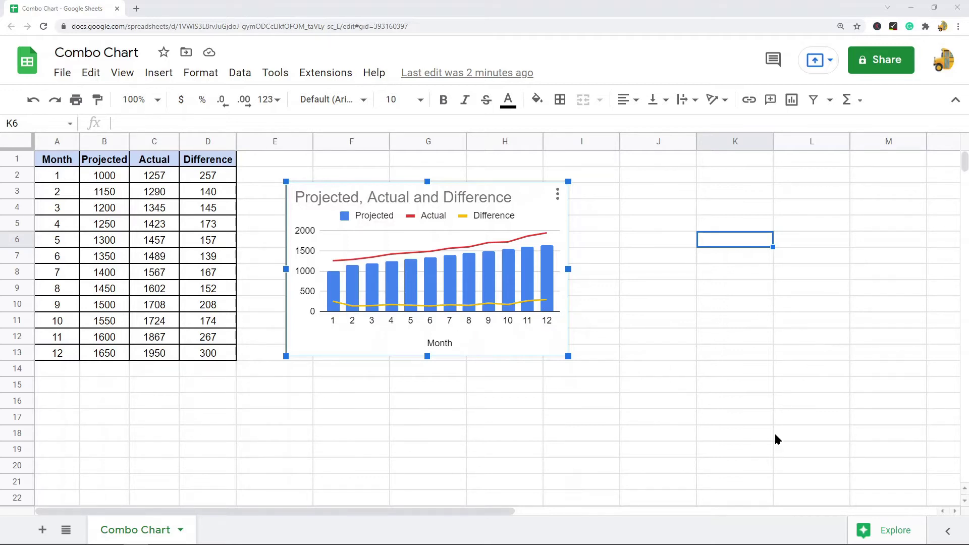
Review the Projected, Actual and Difference columns, then select the existing chart
drag(107, 177, 104, 356)
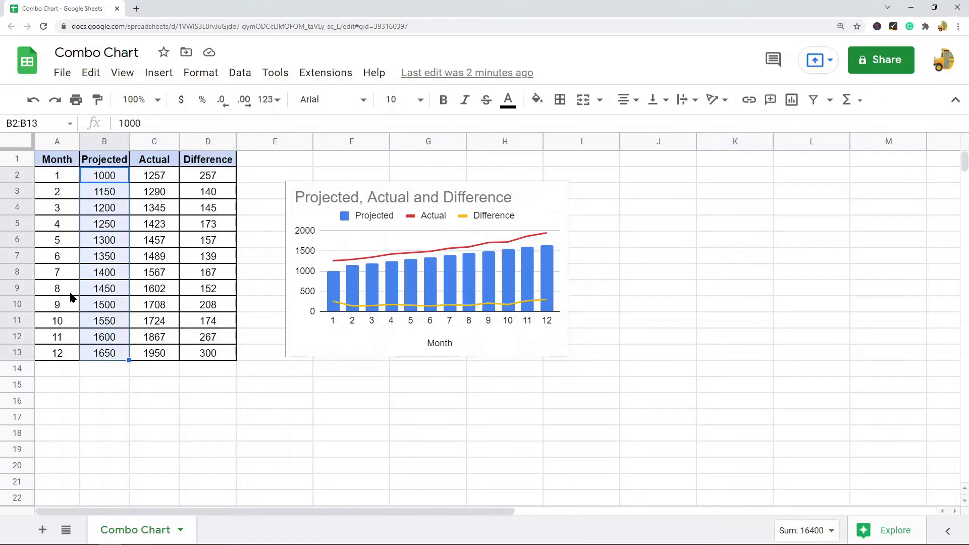
drag(161, 179, 165, 353)
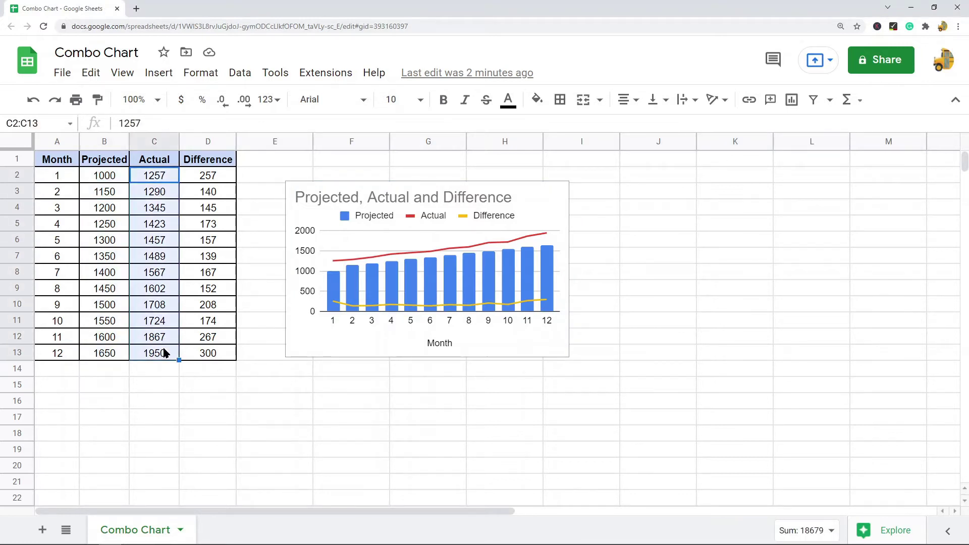
drag(199, 162, 203, 353)
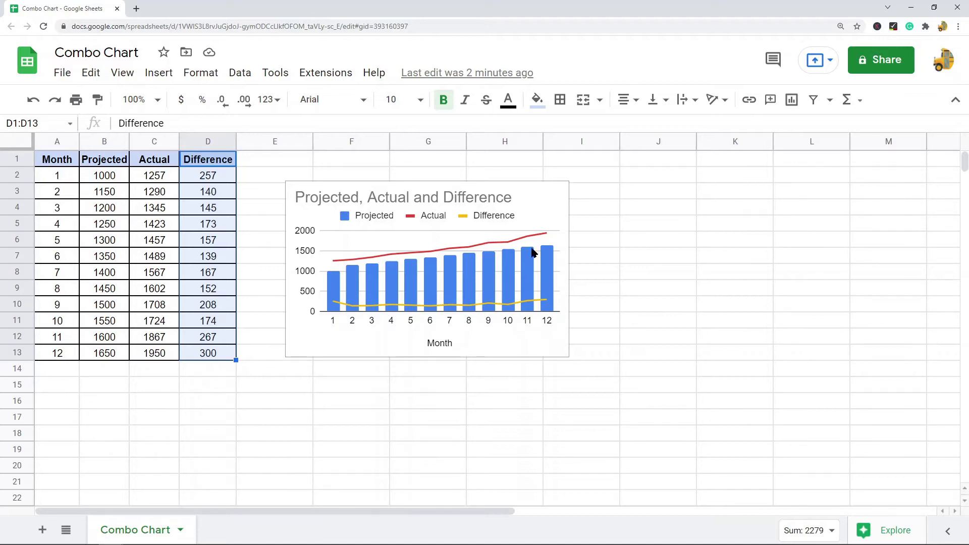
click(529, 283)
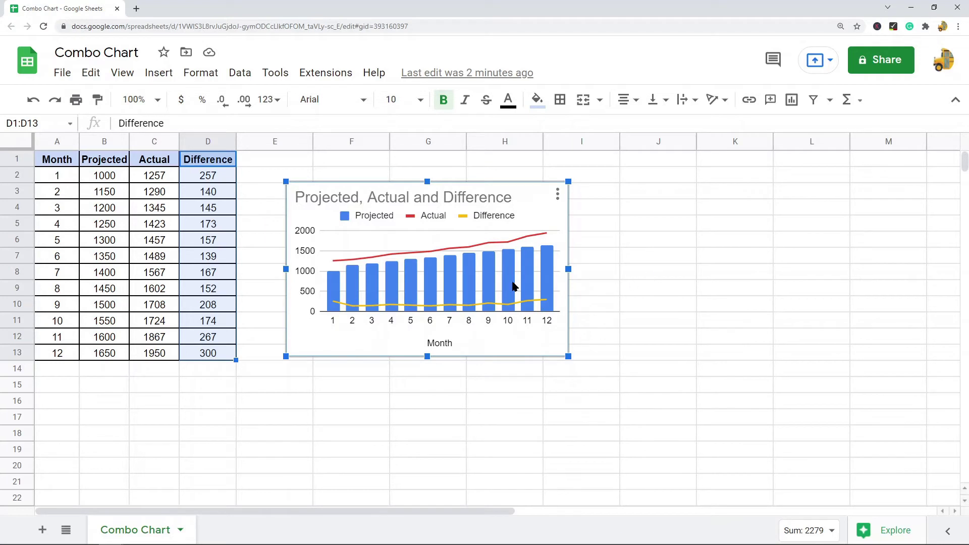
Delete the existing chart and deselect it by picking an empty cell
key(Delete)
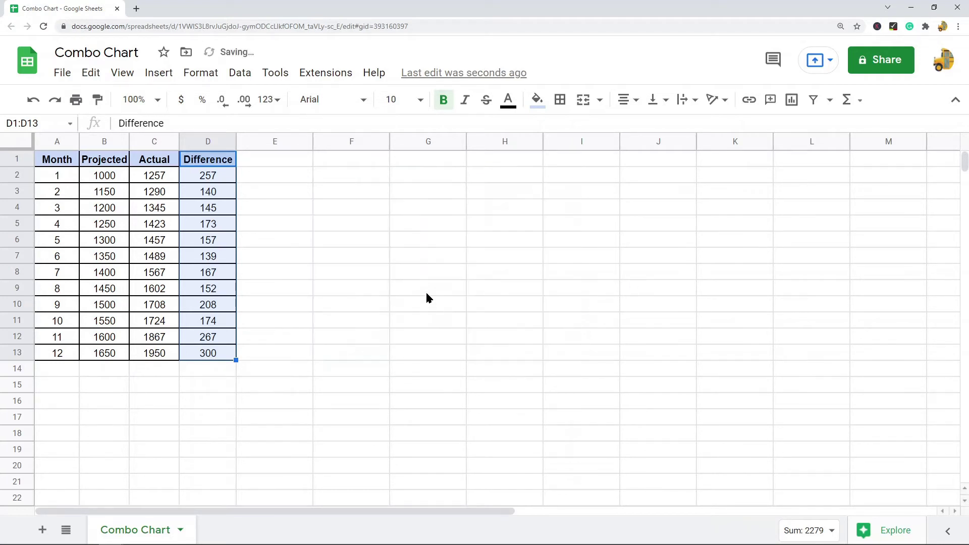
click(424, 271)
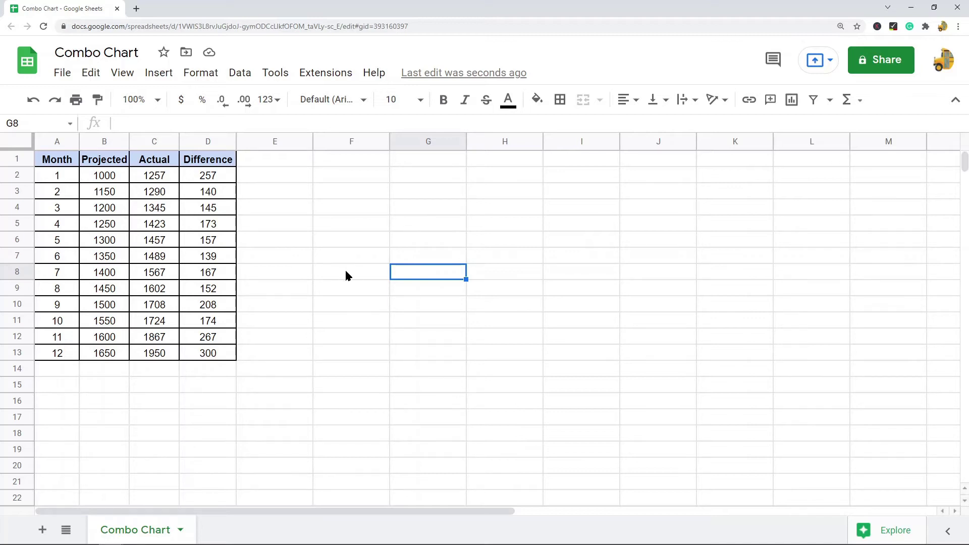
scroll(360, 273, down, 2)
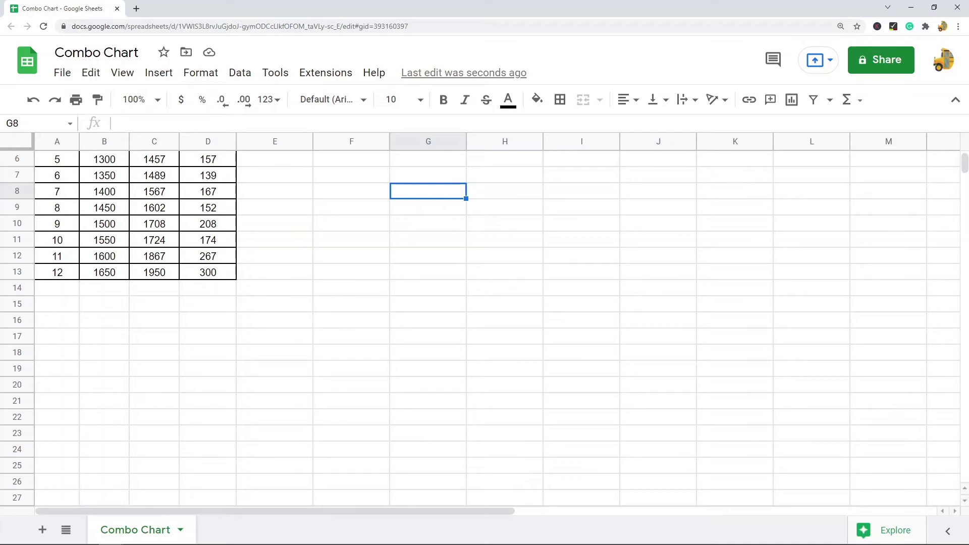
scroll(162, 244, up, 2)
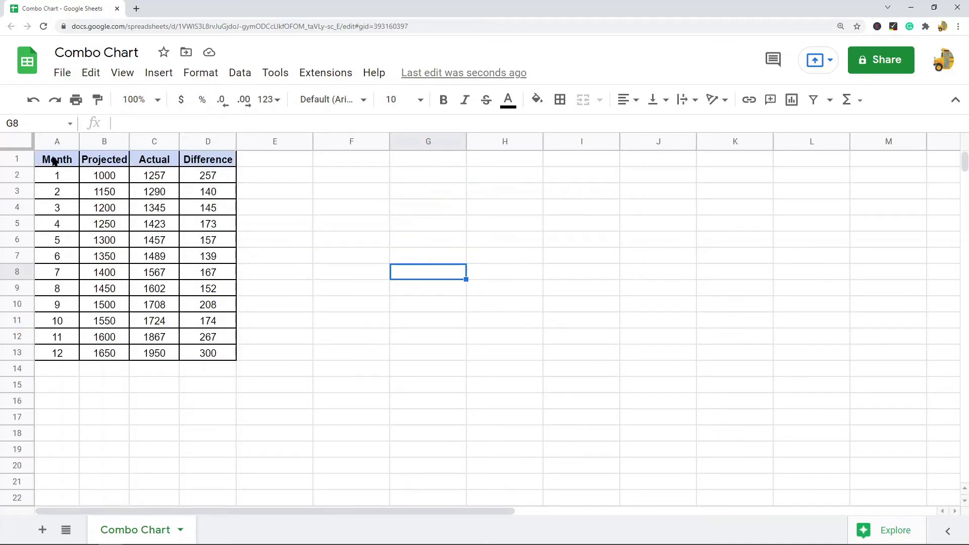
Select the table A1:D13 and insert a chart from it via the Insert menu
drag(47, 158, 109, 223)
drag(150, 264, 208, 358)
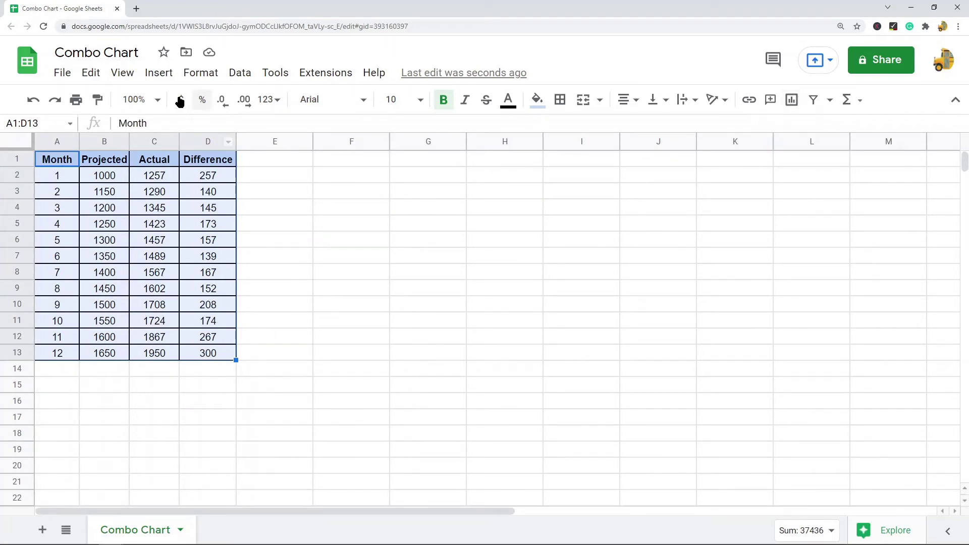
click(159, 75)
click(181, 209)
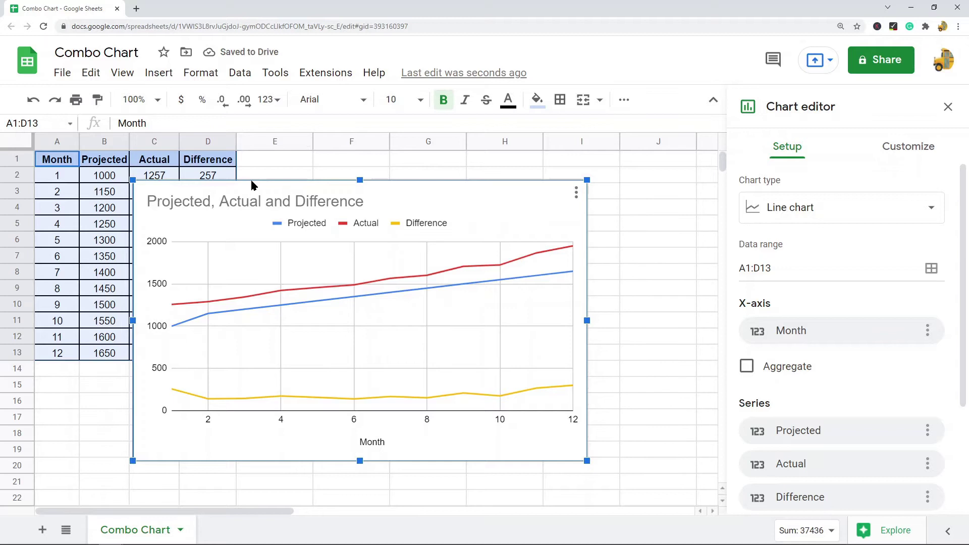
Move the new chart up and right, then change its chart type to Combo chart
drag(262, 194, 322, 166)
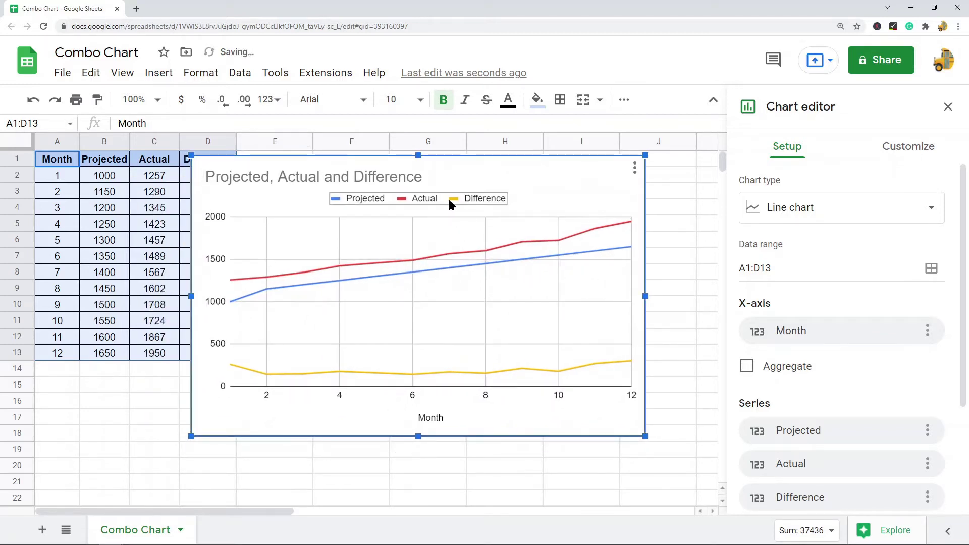
click(435, 198)
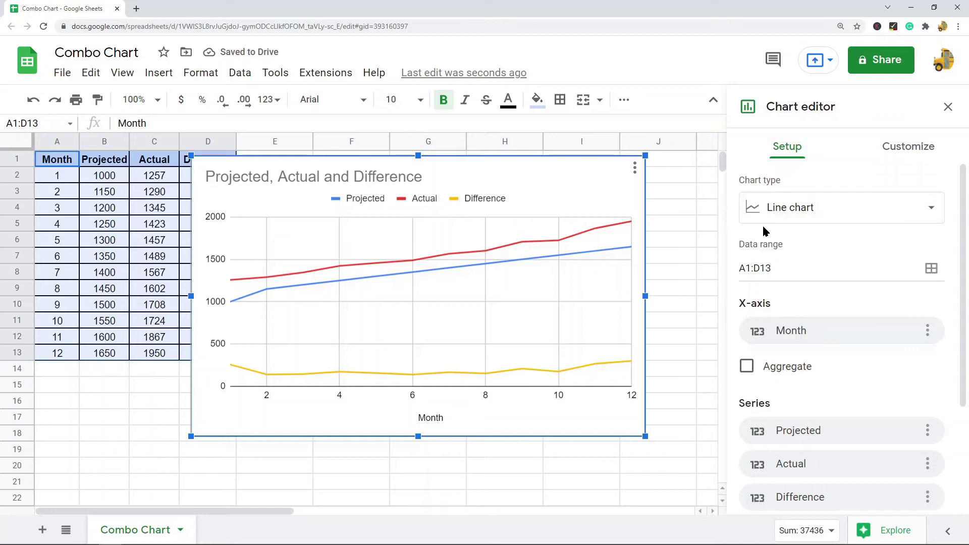
click(827, 208)
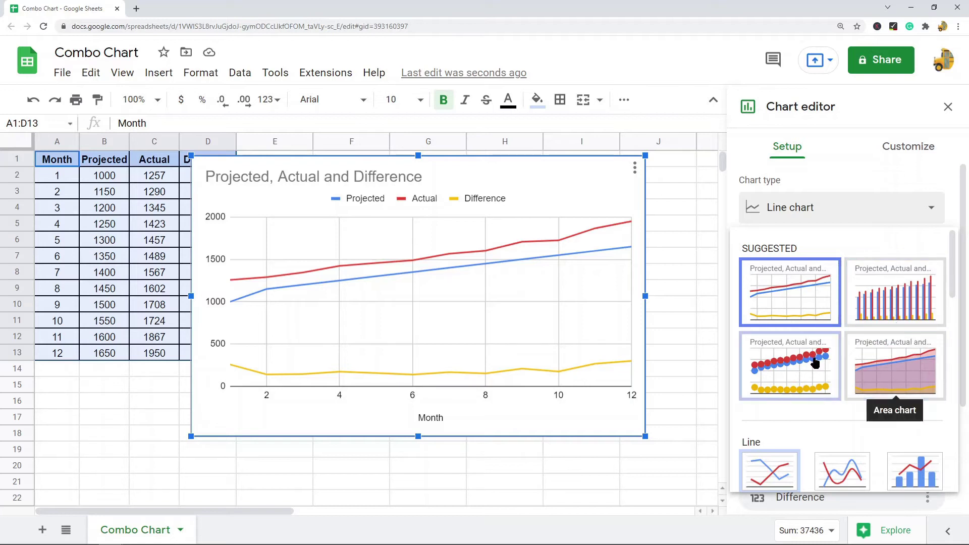
scroll(777, 353, down, 4)
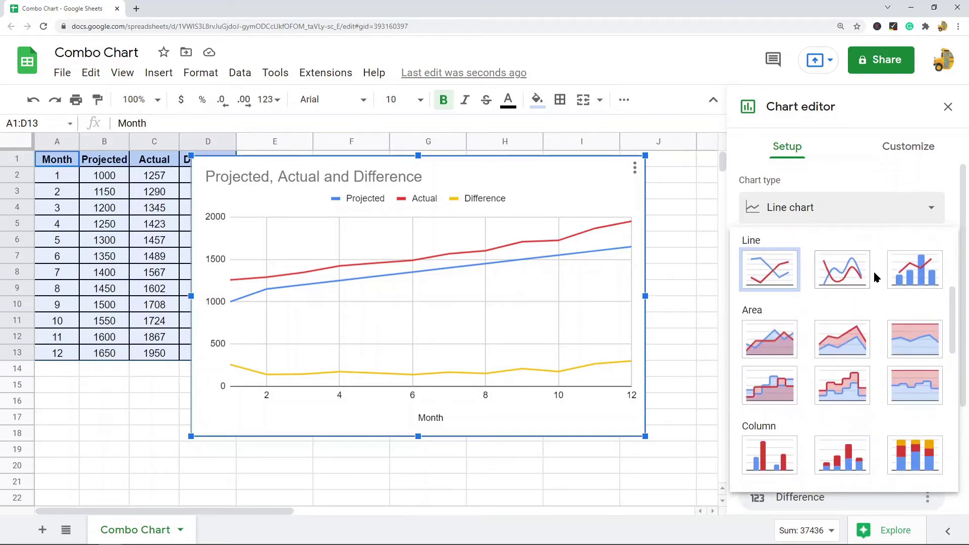
click(915, 268)
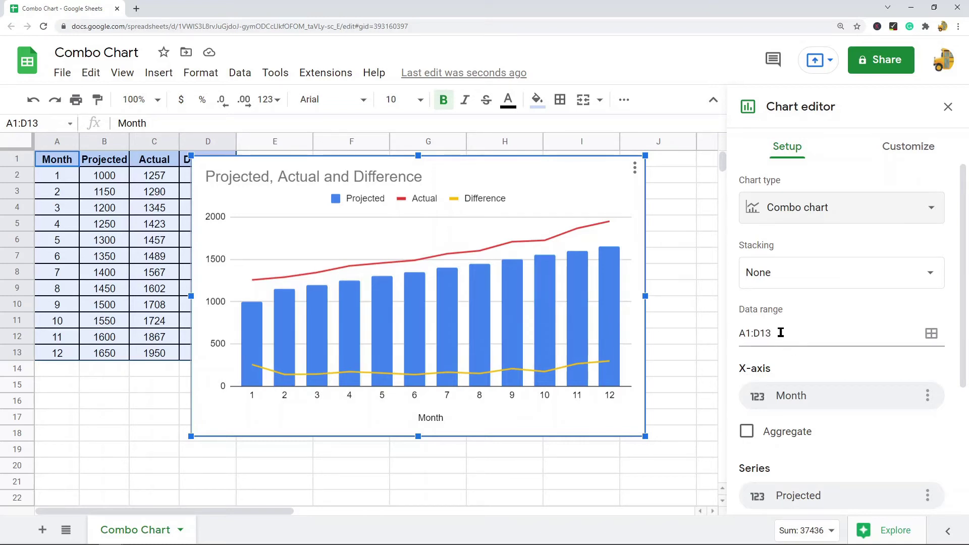
Open and cancel the data range picker, then drag the chart right to uncover column D
click(931, 334)
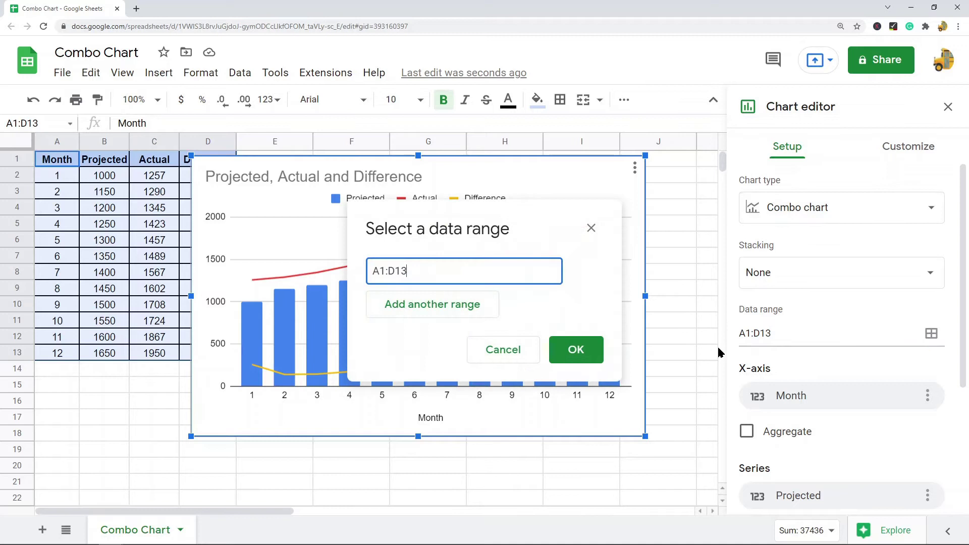
click(592, 228)
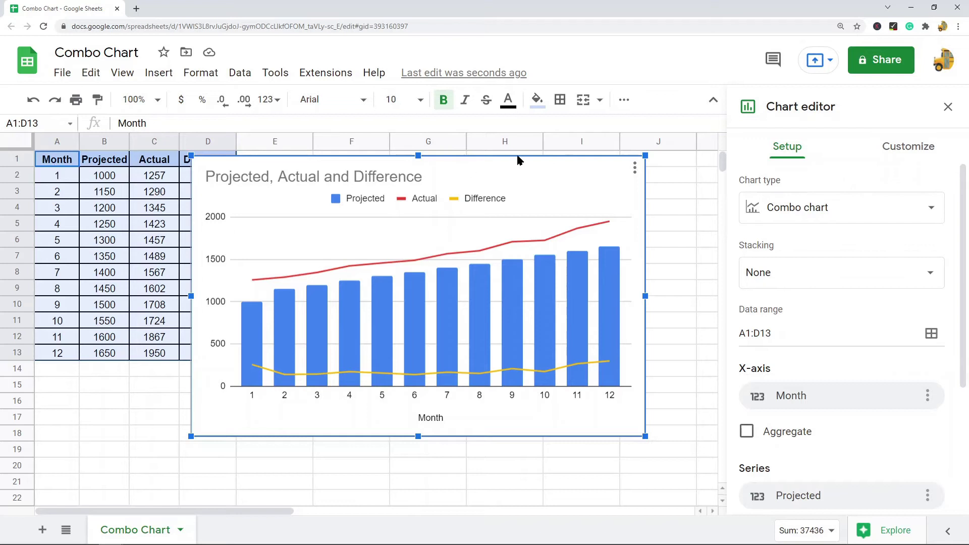
drag(452, 162, 538, 158)
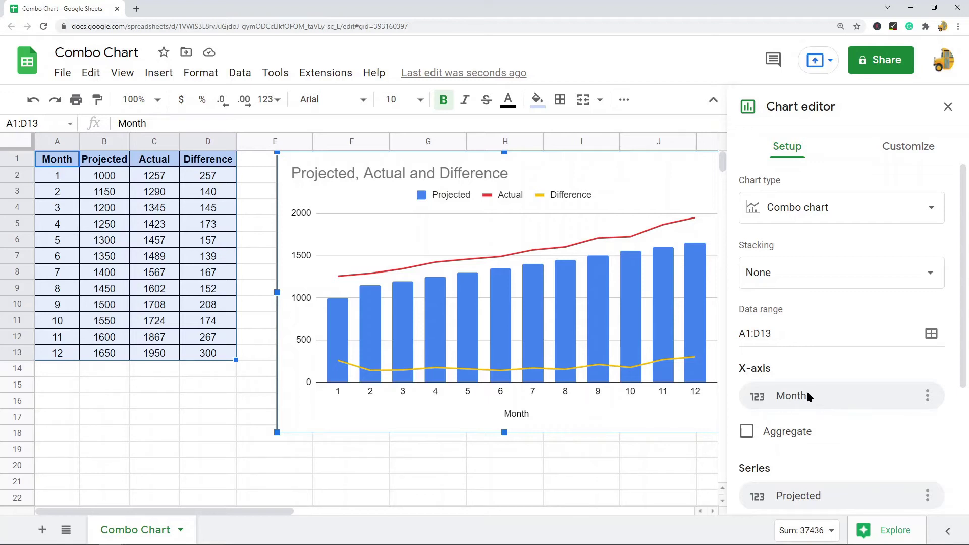
scroll(796, 396, down, 2)
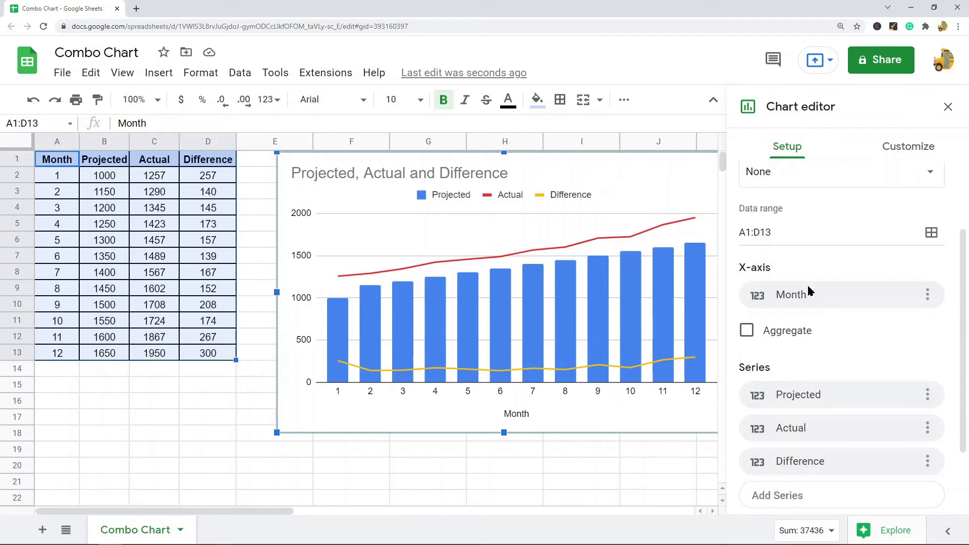
scroll(828, 280, down, 2)
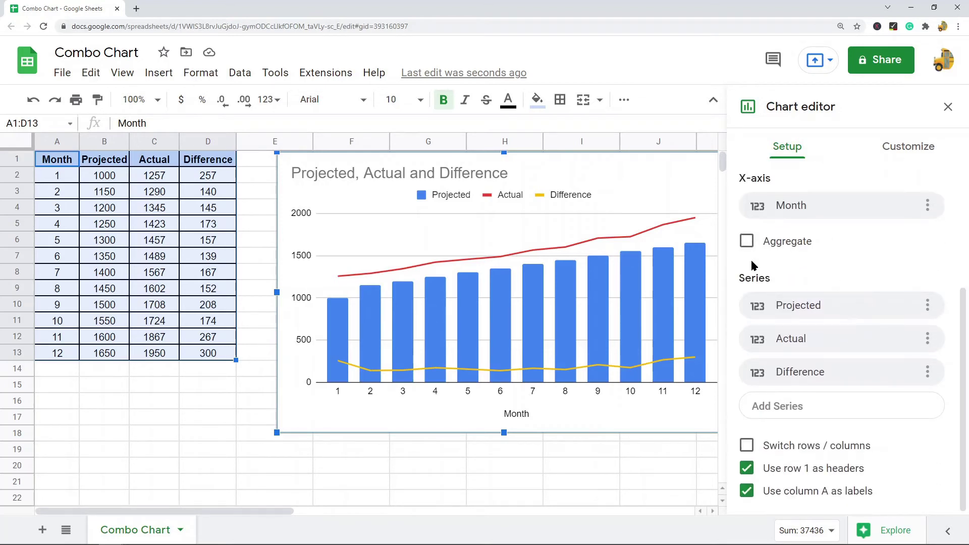
scroll(786, 344, up, 1)
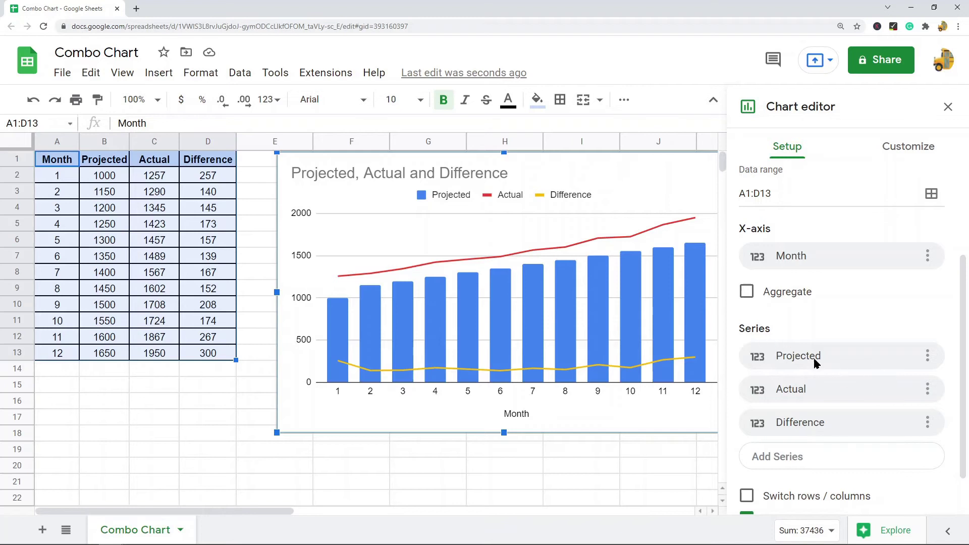
click(928, 356)
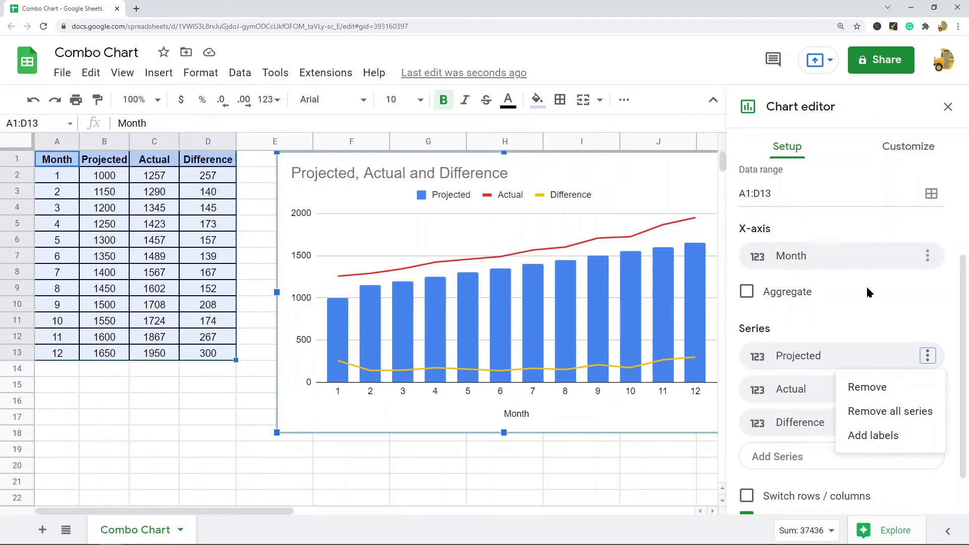
scroll(780, 327, down, 1)
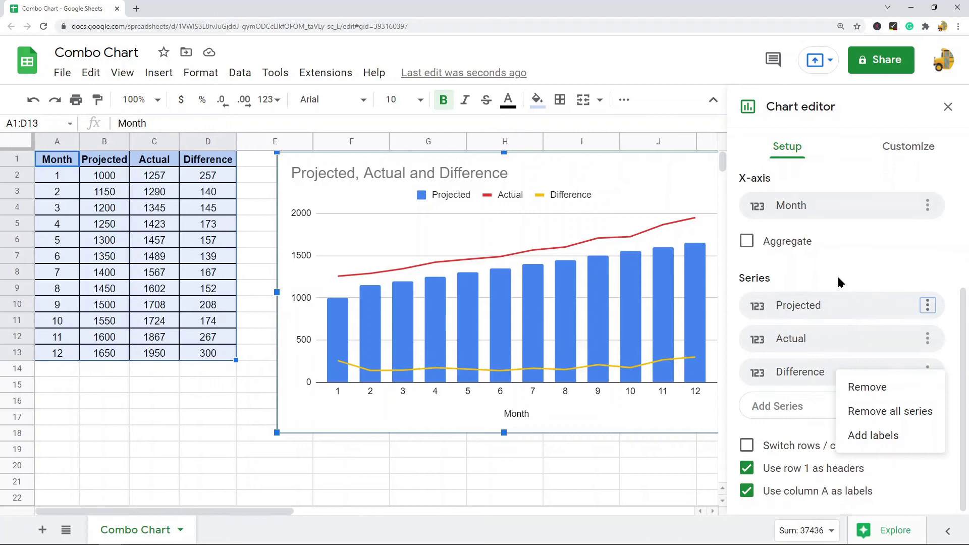
click(853, 246)
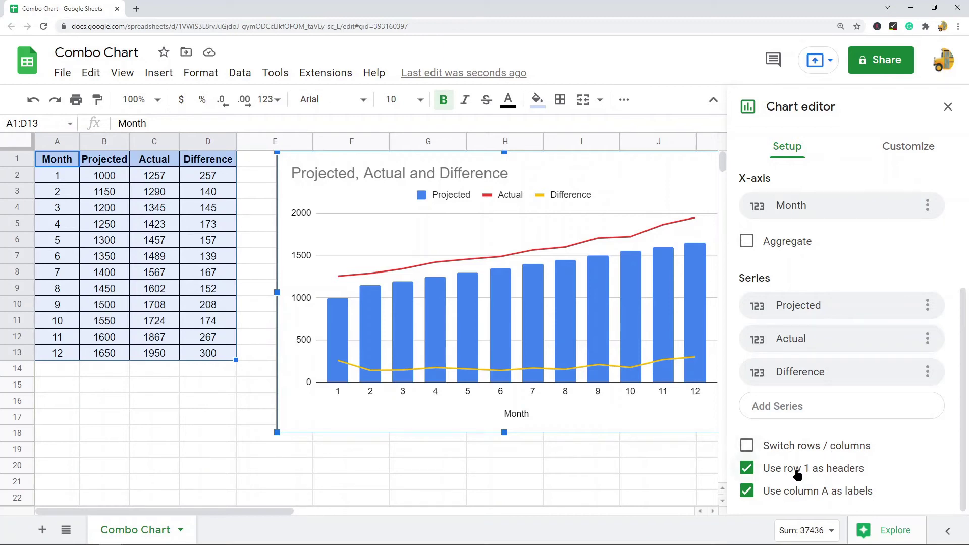
click(785, 497)
click(783, 497)
On the Customize tab, expand and then collapse the Chart style section
click(907, 152)
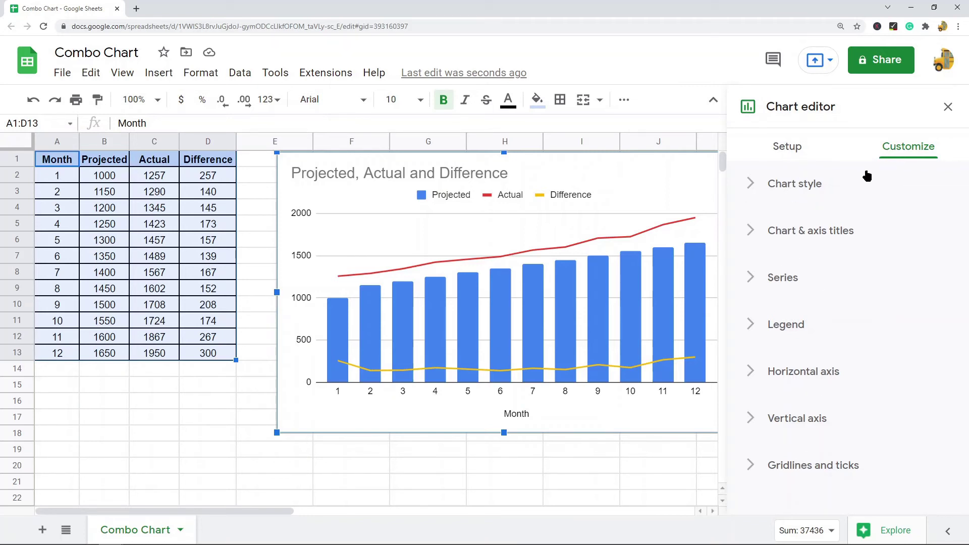
click(789, 188)
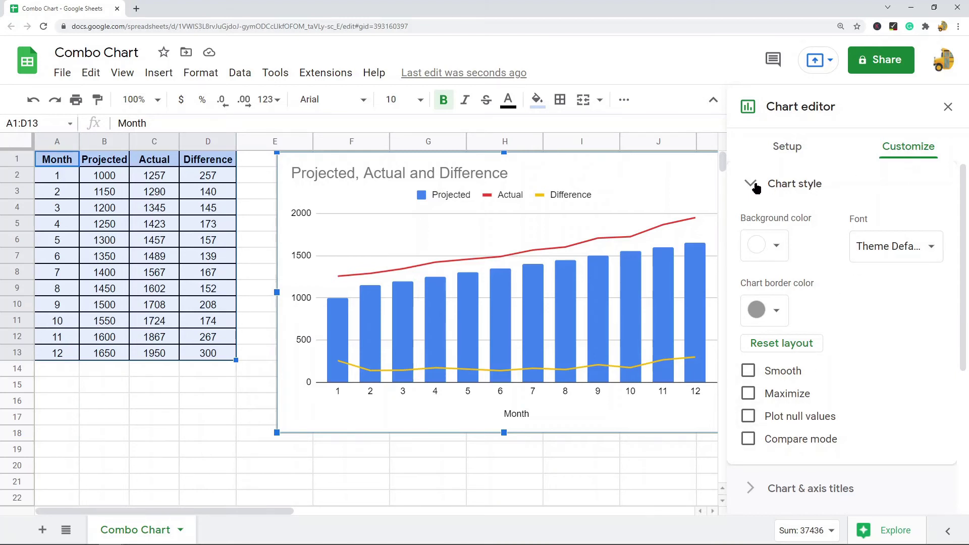
click(755, 189)
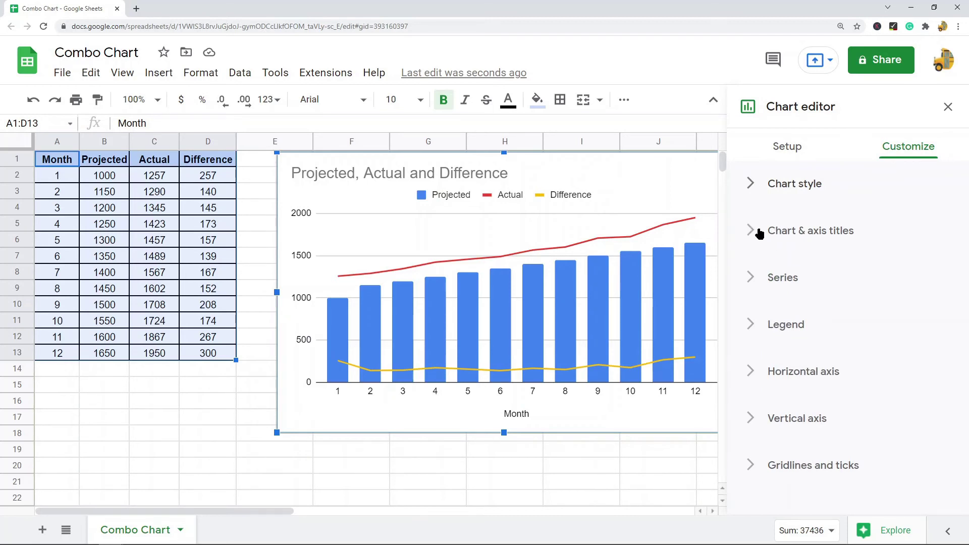
Review and collapse Chart & axis titles, then expand the Series section
click(765, 231)
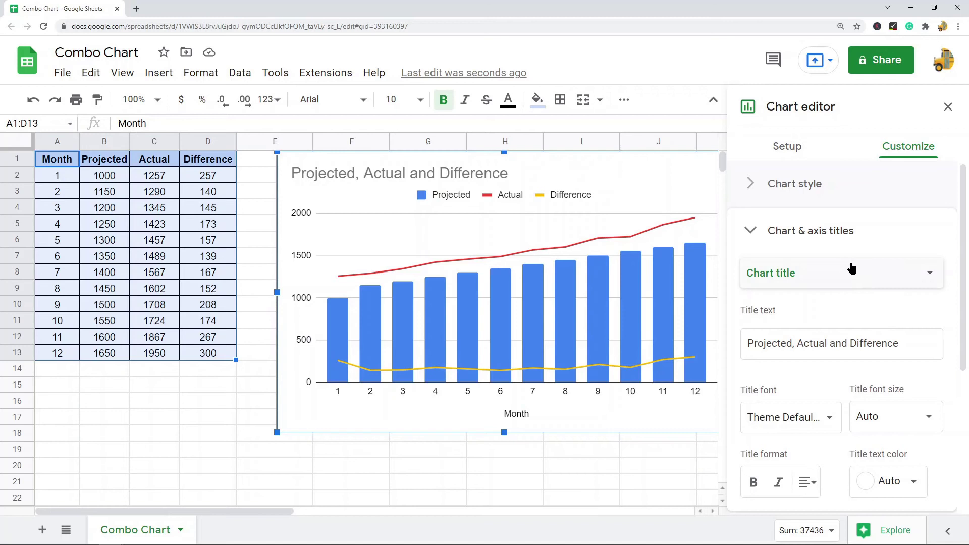
scroll(825, 308, down, 2)
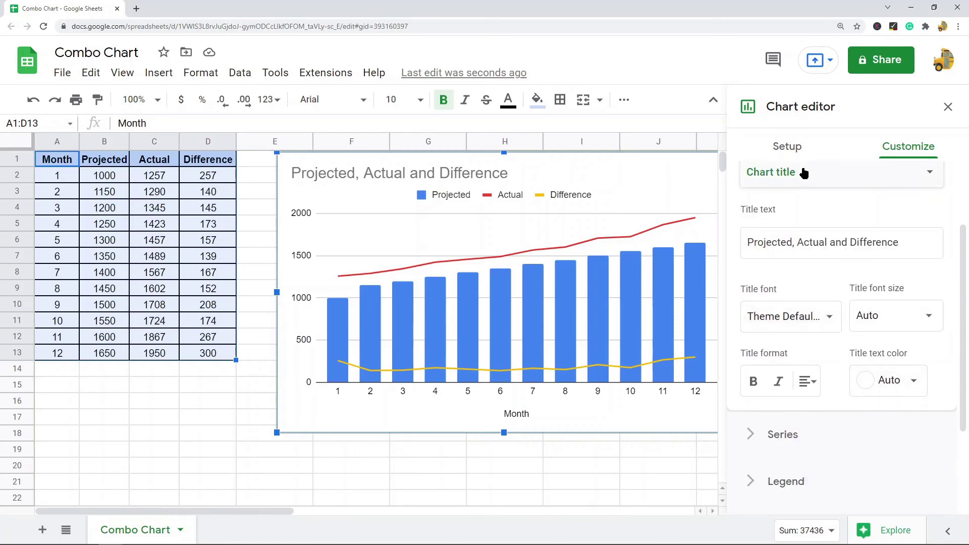
scroll(804, 173, up, 1)
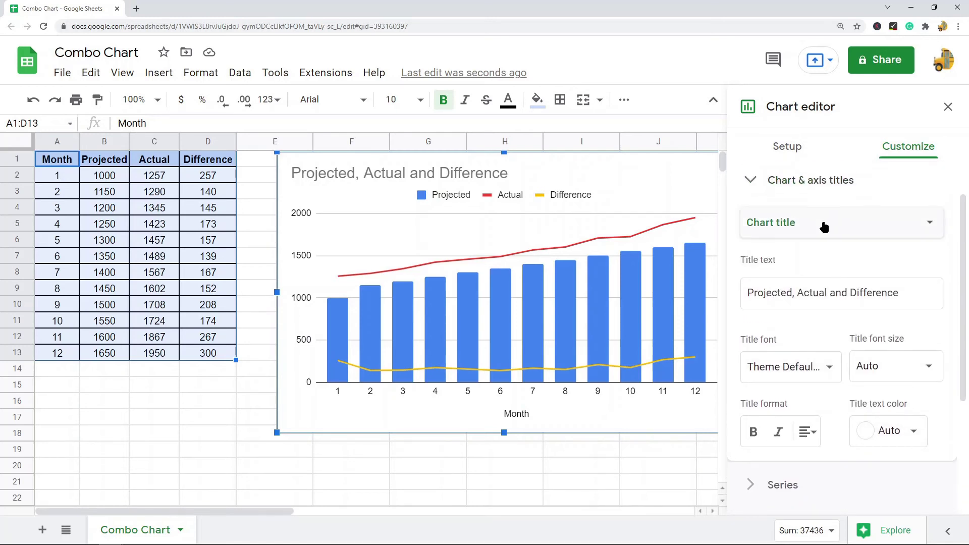
click(752, 181)
click(764, 281)
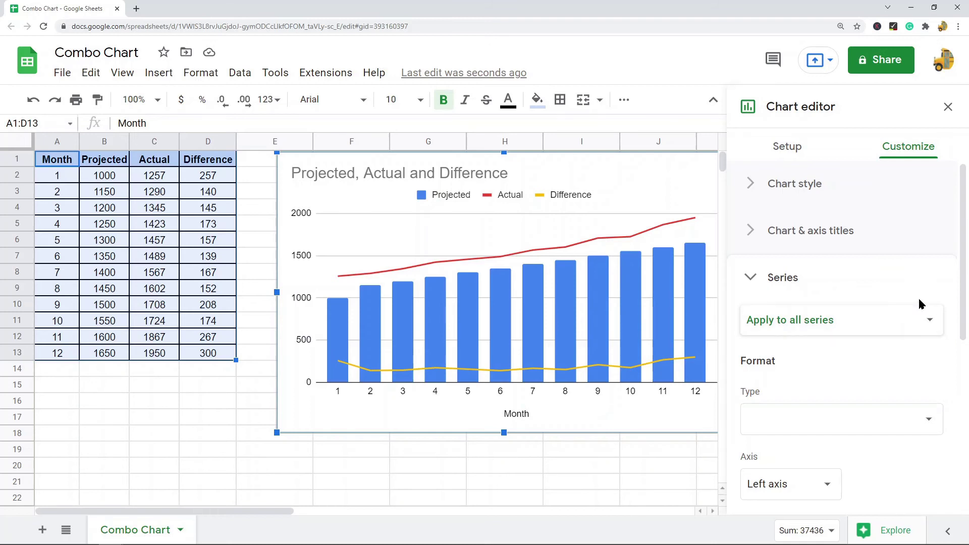
Scroll through the Series options, then collapse the Series section
scroll(850, 288, down, 3)
scroll(845, 265, down, 2)
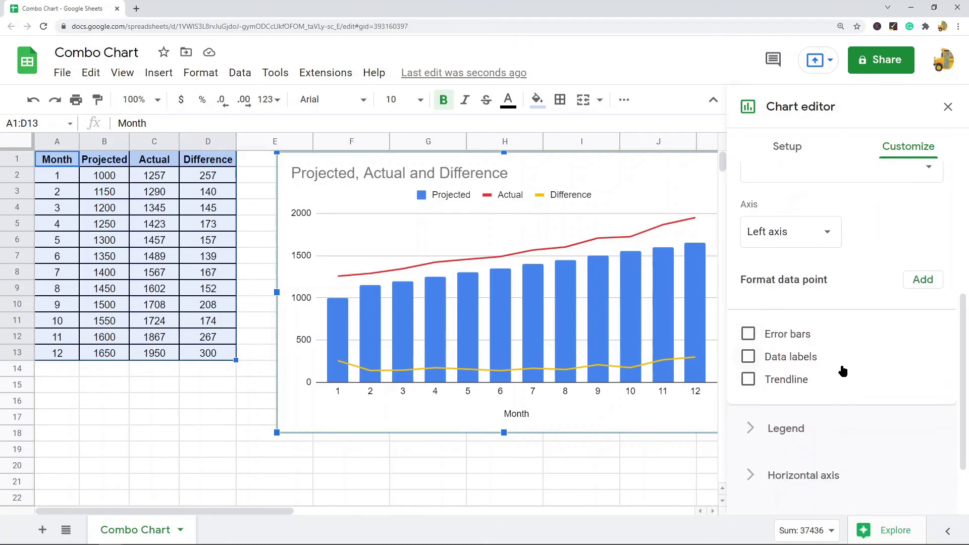
scroll(801, 342, up, 5)
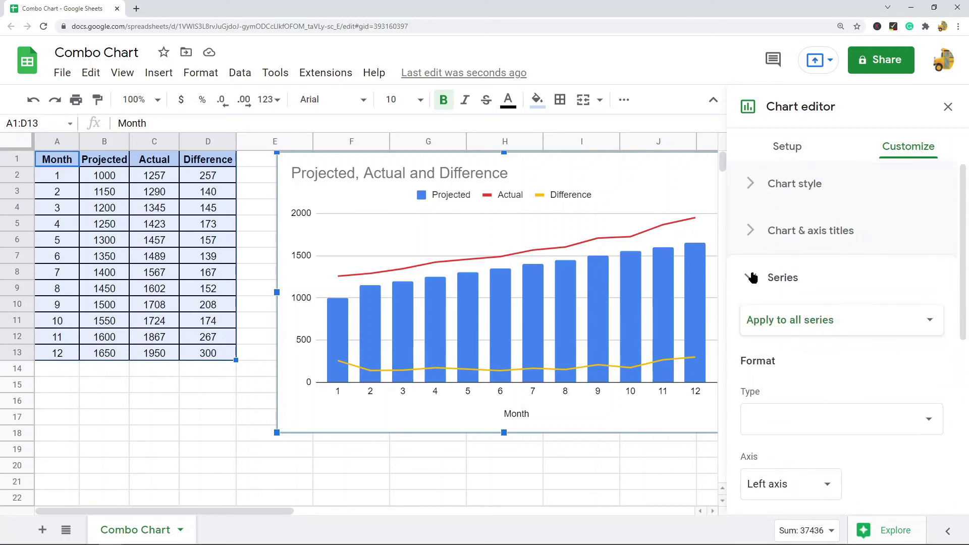
click(756, 277)
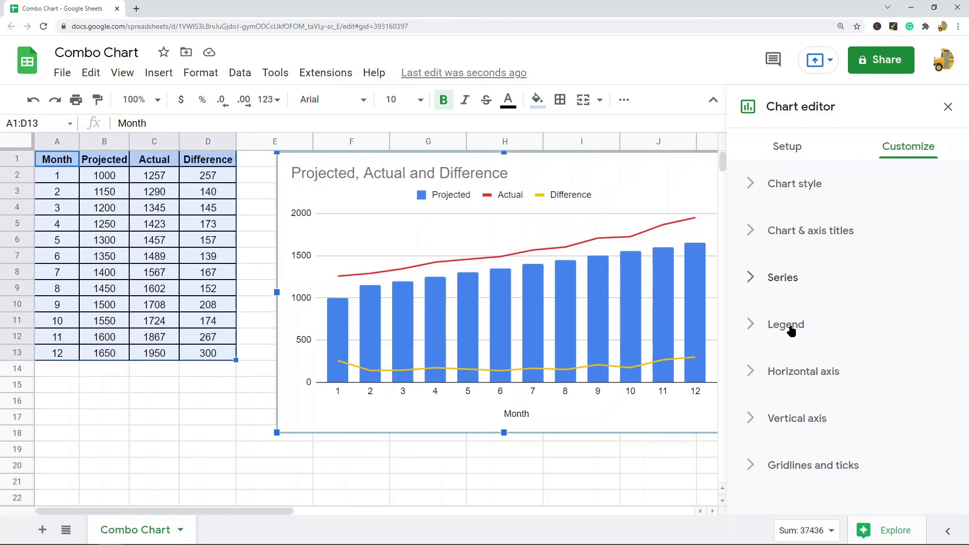
Check and collapse the Legend settings, then expand the Horizontal axis section
click(790, 327)
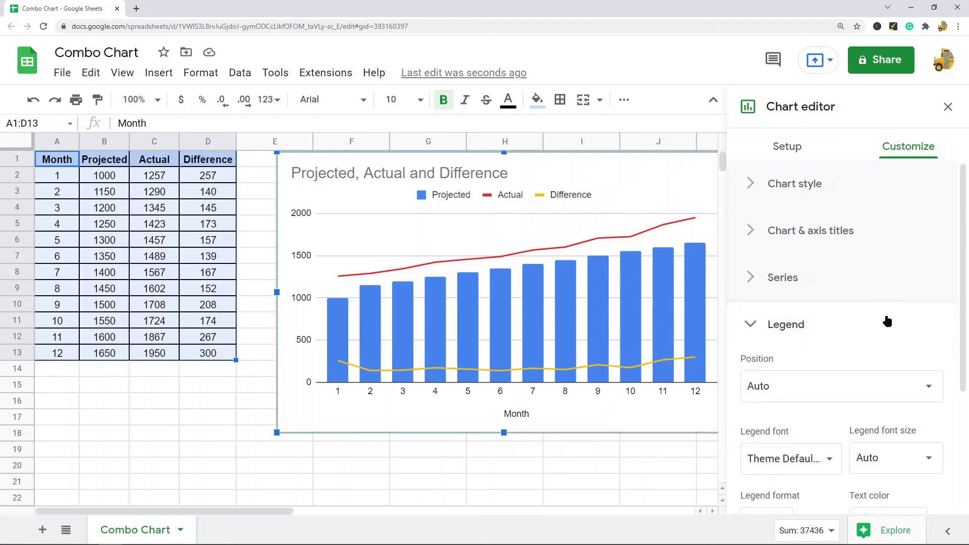
scroll(888, 321, down, 3)
scroll(833, 336, up, 1)
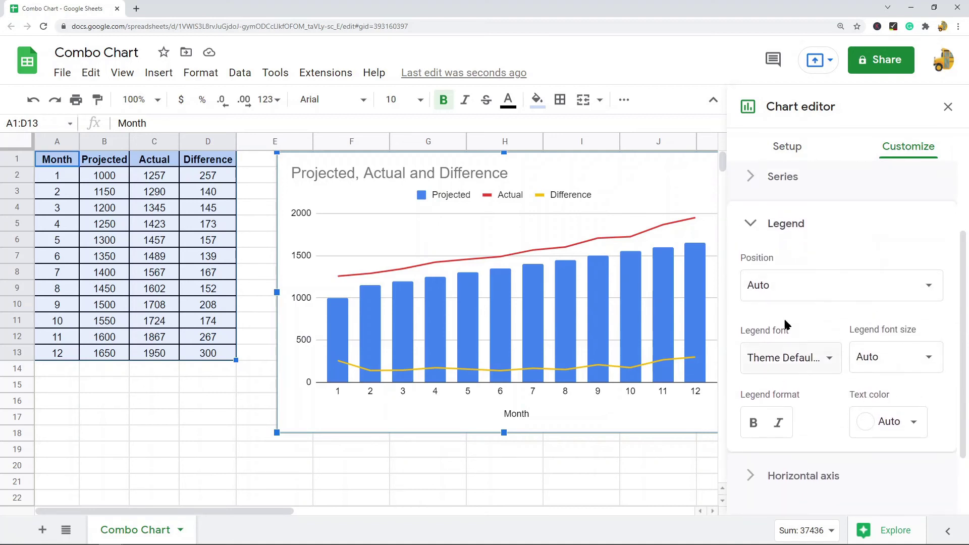
click(765, 229)
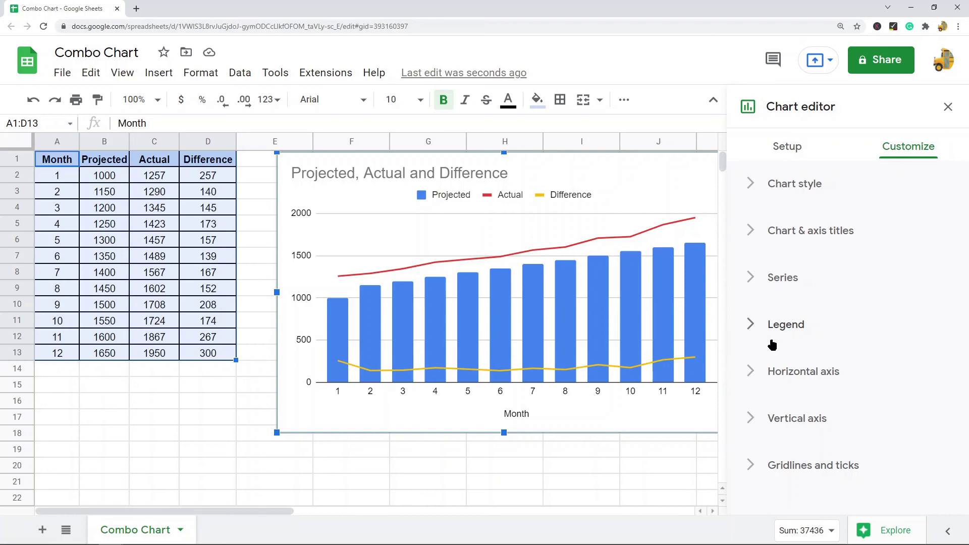
click(772, 371)
scroll(808, 261, up, 1)
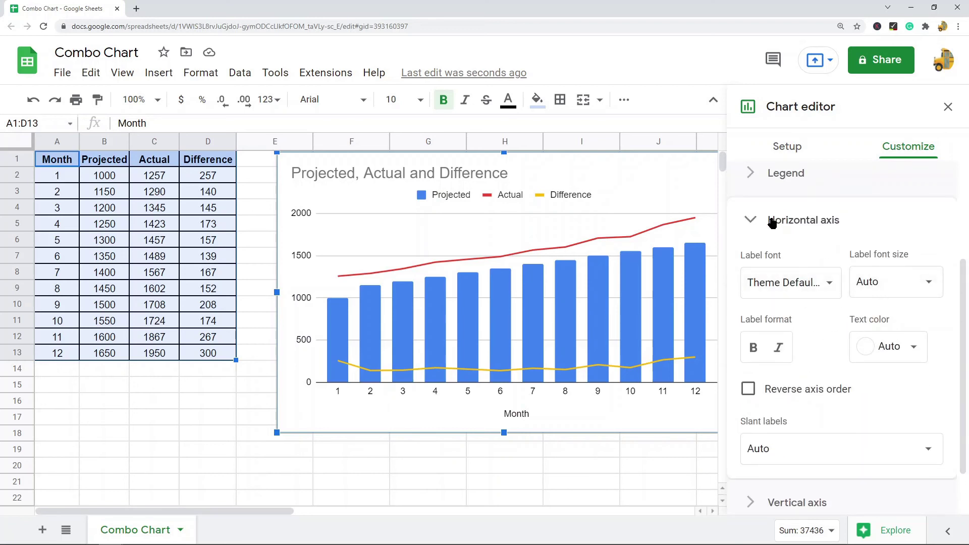
Collapse Horizontal axis, review Vertical axis gridlines under Gridlines and ticks, then collapse it
click(755, 221)
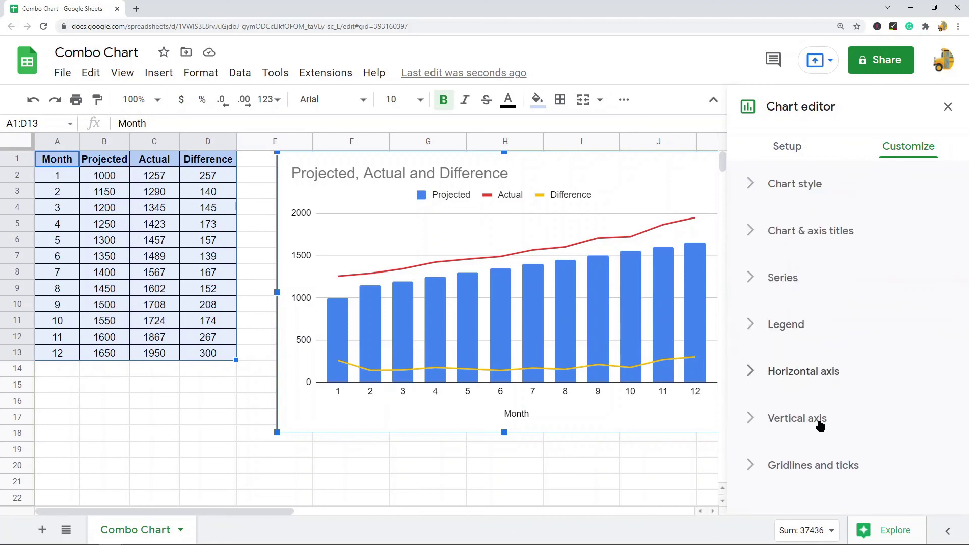
click(823, 462)
scroll(848, 323, down, 1)
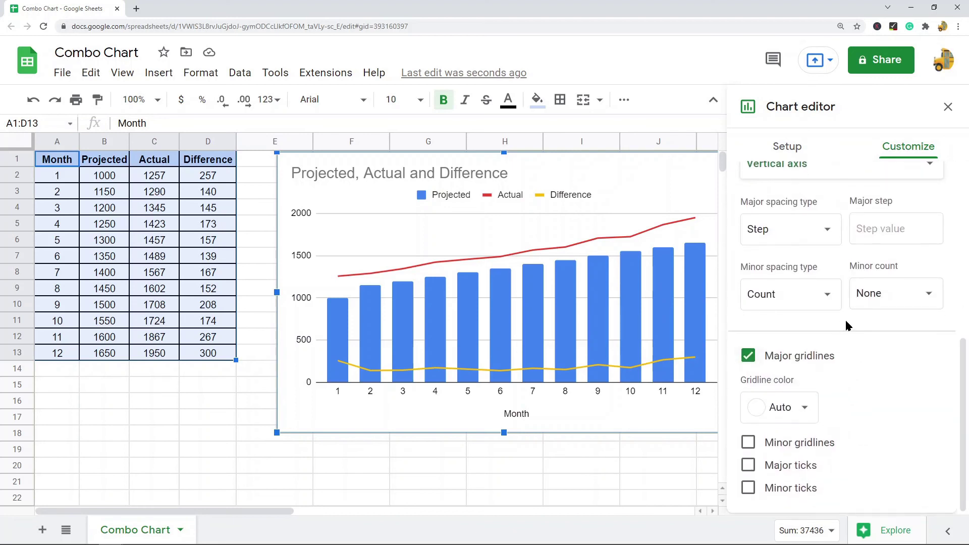
scroll(814, 318, up, 2)
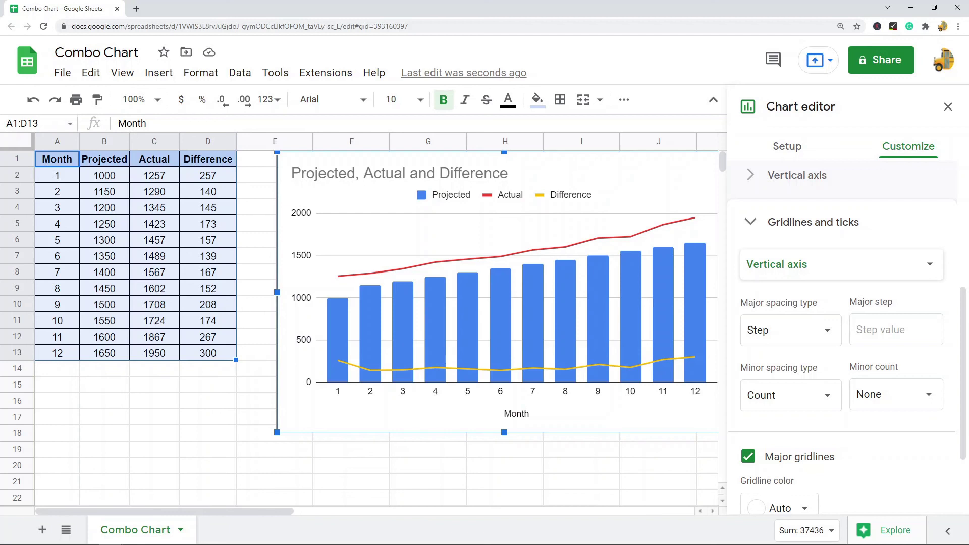
scroll(823, 408, down, 2)
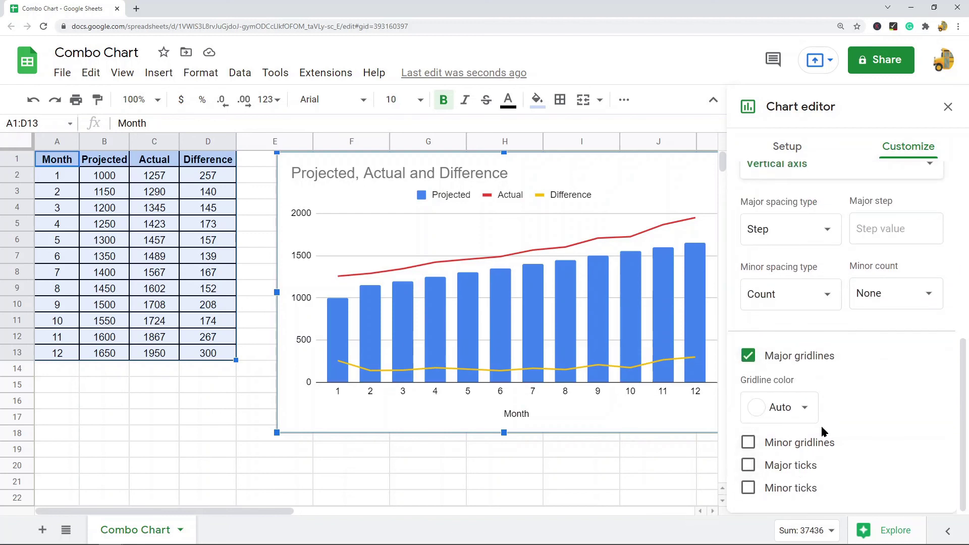
scroll(824, 431, up, 2)
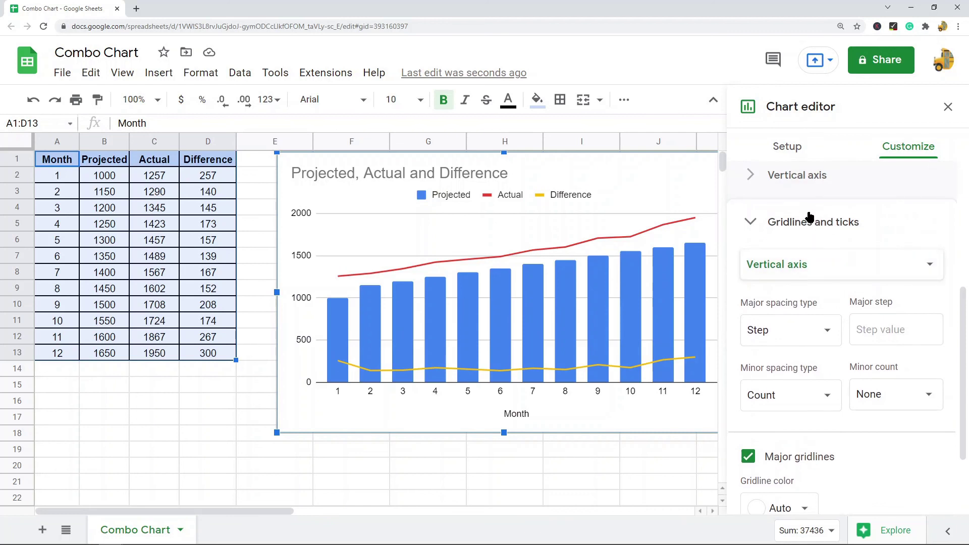
scroll(809, 217, up, 1)
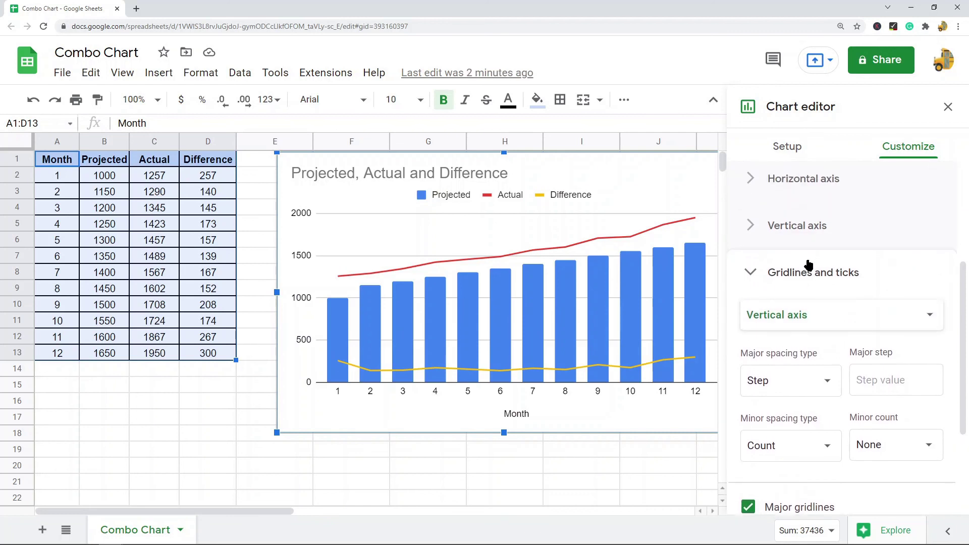
click(775, 273)
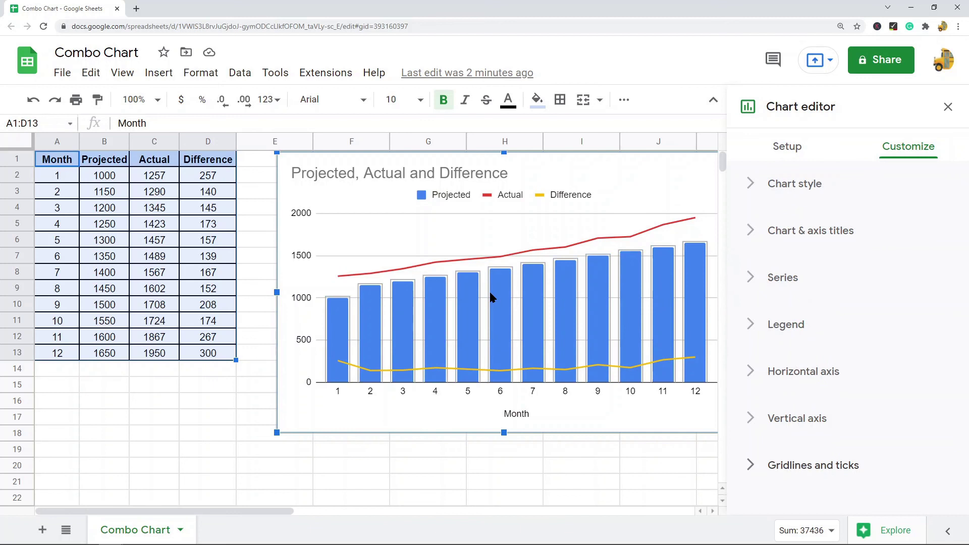